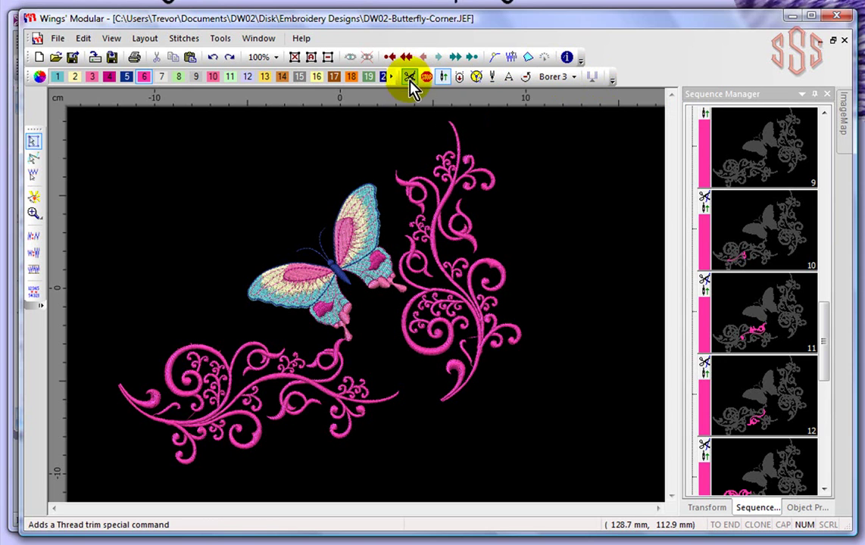
Select the large pink scroll flourish to the right of the butterfly for editing its special commands.
{"action": "left_click", "coordinate": [32, 141]}
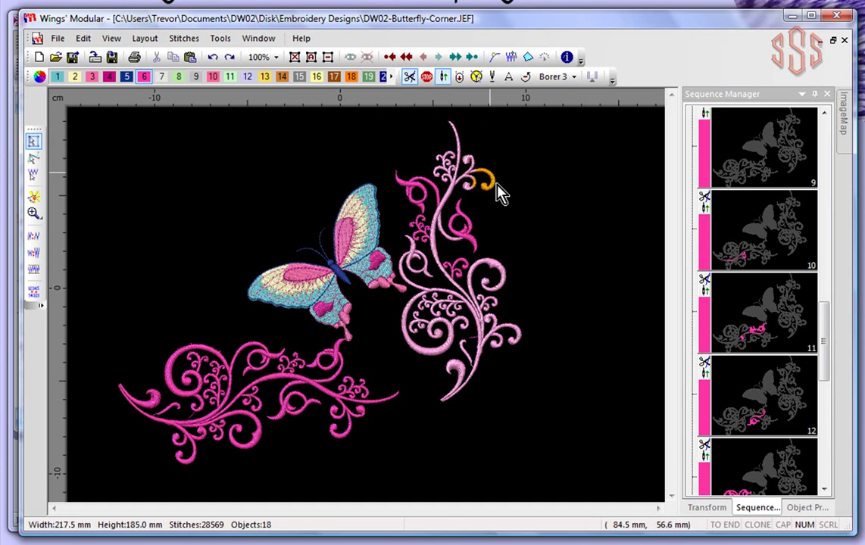
{"action": "left_click", "coordinate": [495, 186]}
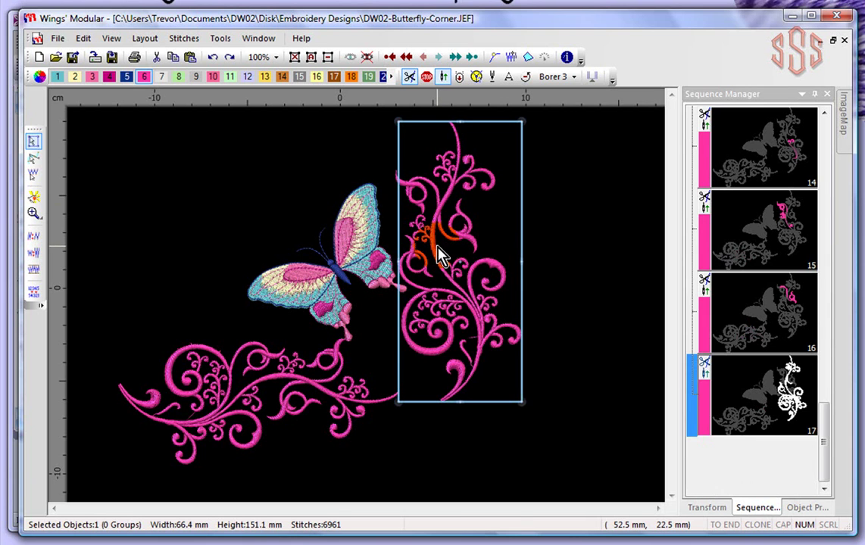
{"action": "left_click", "coordinate": [784, 380]}
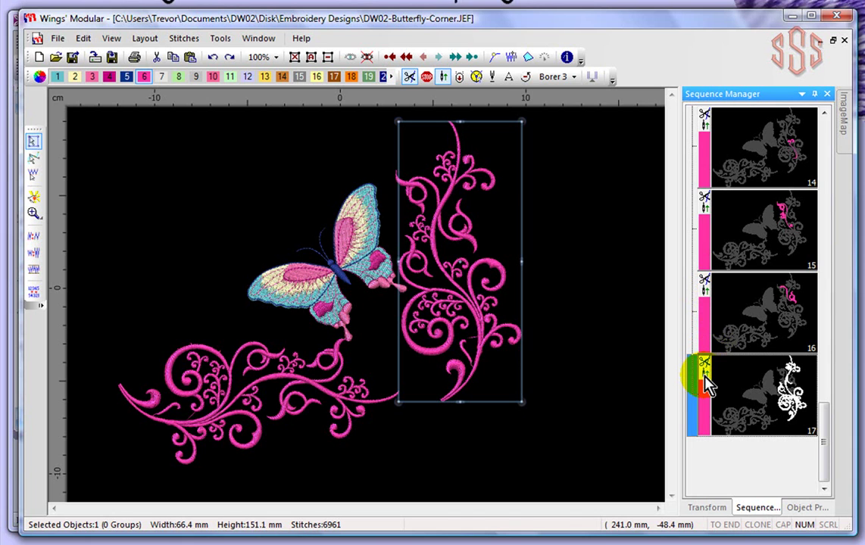
Switch the selected flourish's colour change and Thread trim commands off and back on.
{"action": "left_click", "coordinate": [445, 82]}
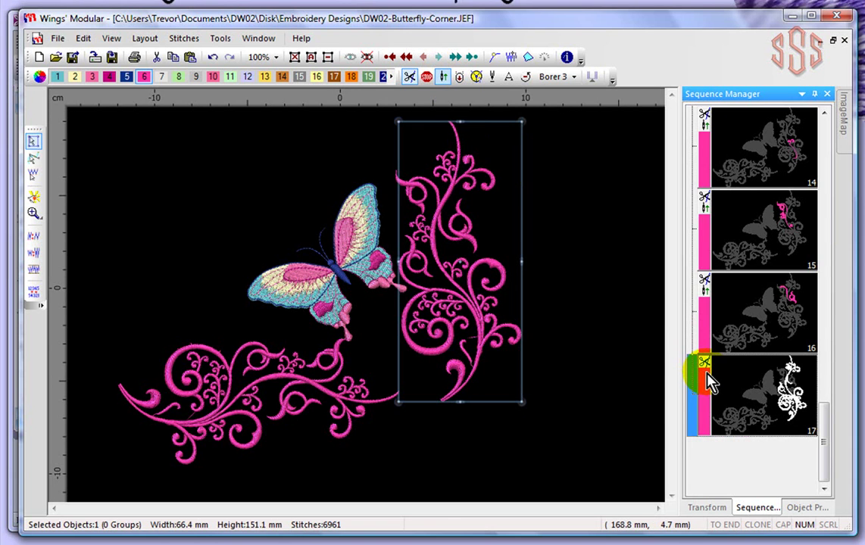
{"action": "left_click", "coordinate": [409, 78]}
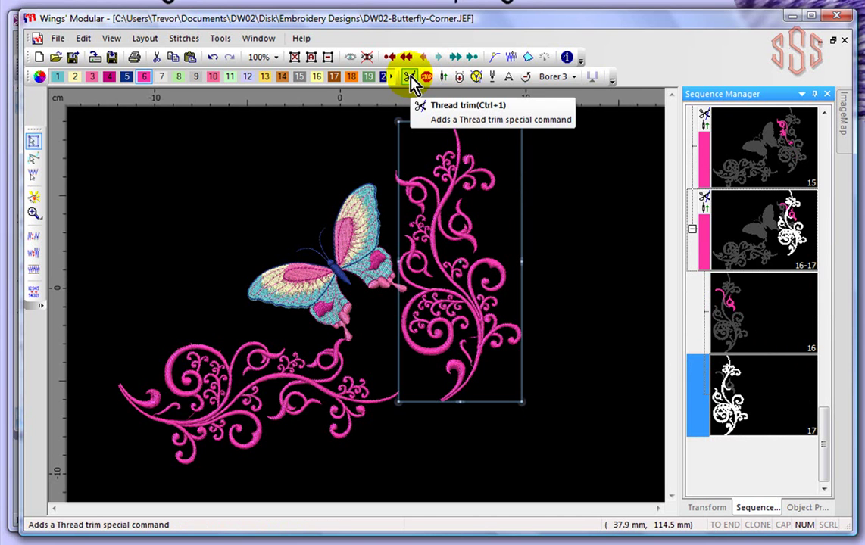
{"action": "left_click", "coordinate": [410, 78]}
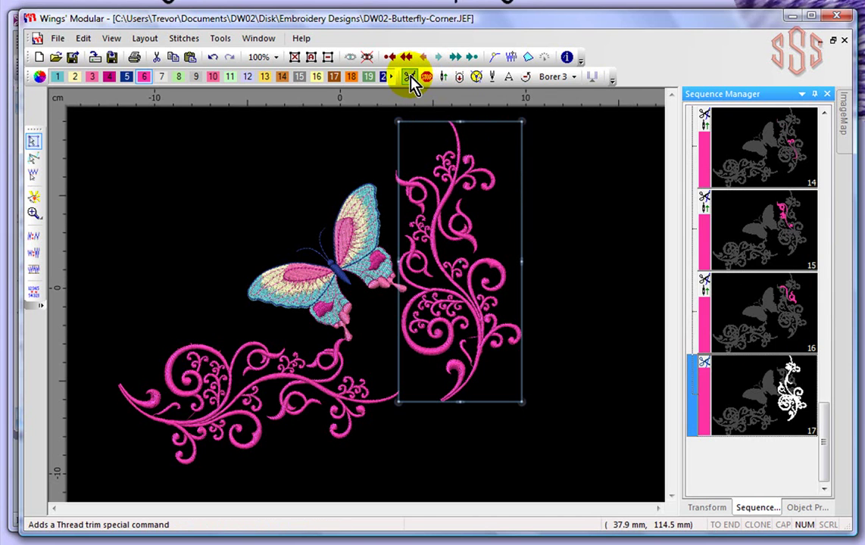
{"action": "left_click", "coordinate": [444, 78]}
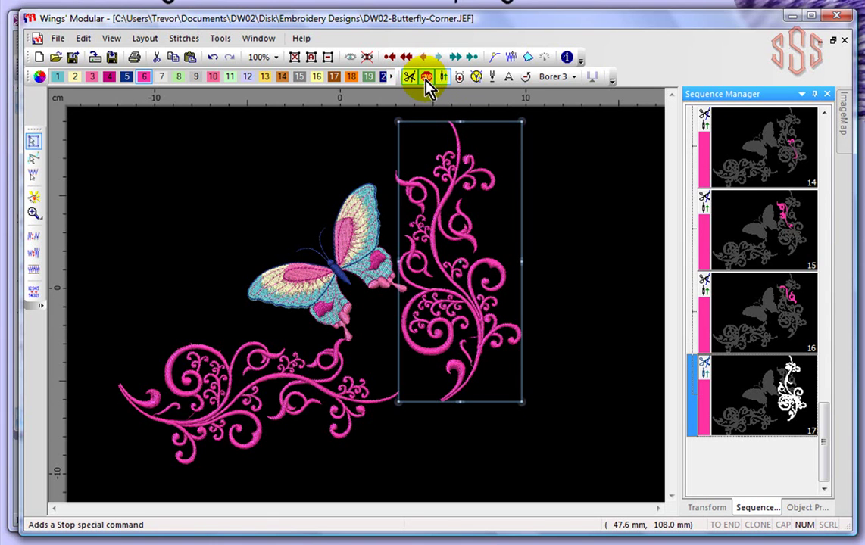
Add a Stop special command to the selected flourish.
{"action": "left_click", "coordinate": [429, 85]}
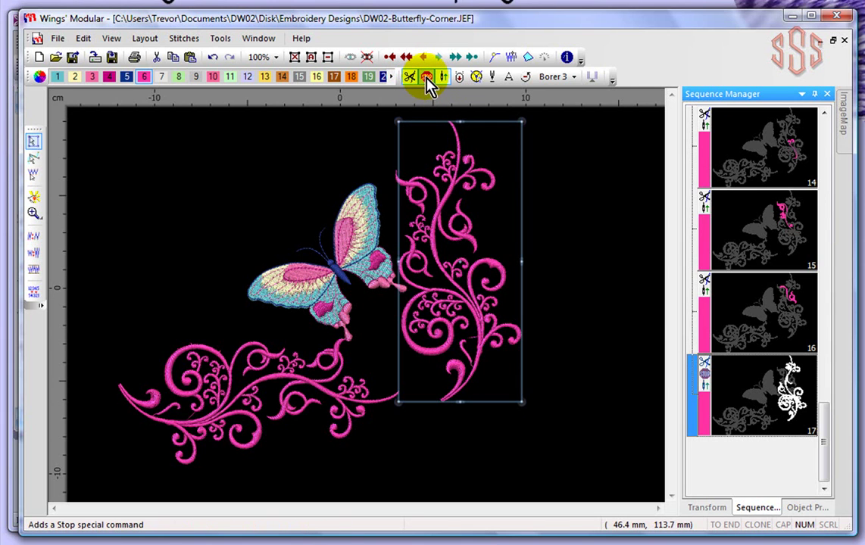
{"action": "left_click", "coordinate": [702, 383]}
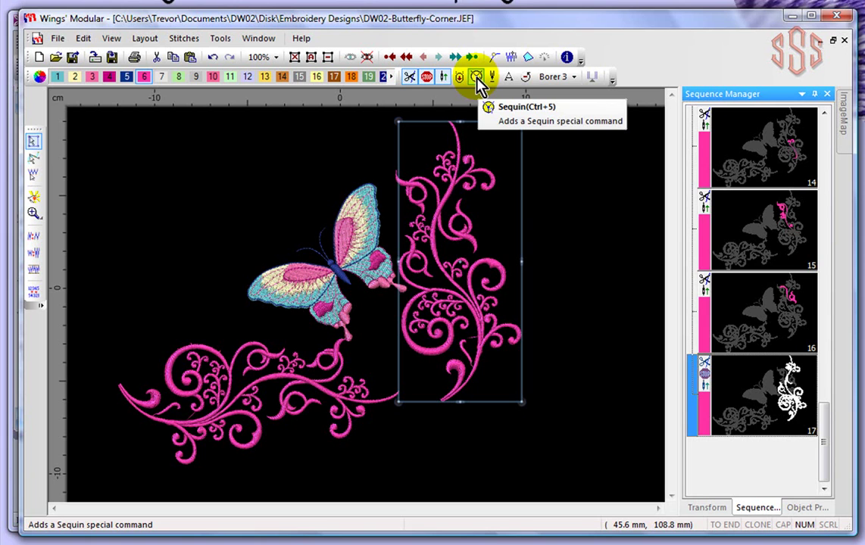
Try the Sequin and Applique special commands on the selected flourish, removing each one again.
{"action": "left_click", "coordinate": [475, 78]}
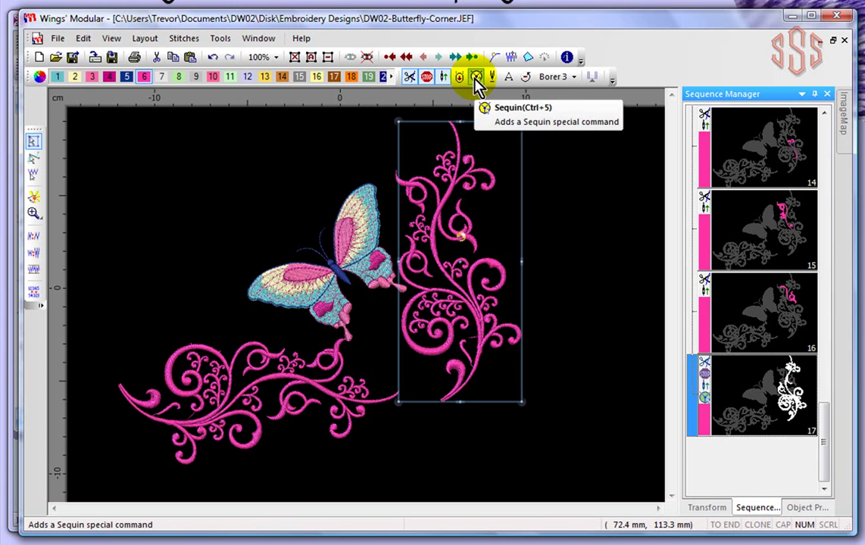
{"action": "left_click", "coordinate": [475, 77]}
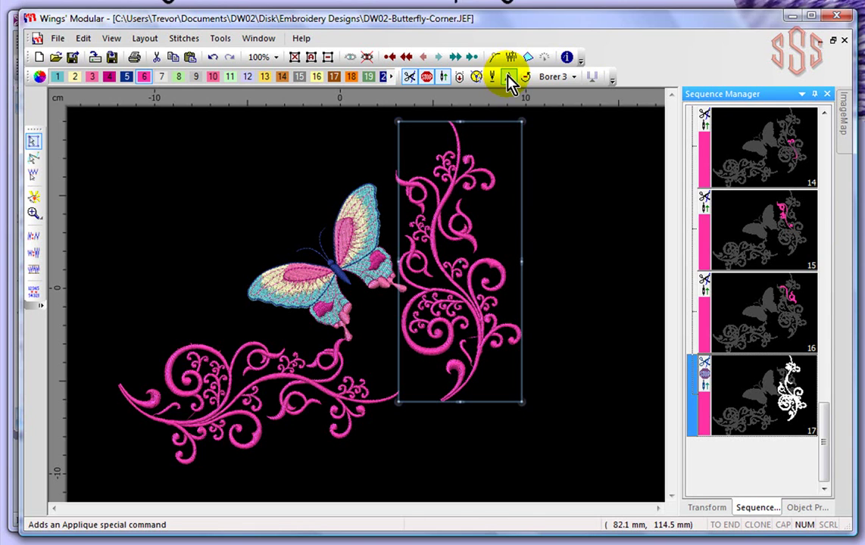
{"action": "left_click", "coordinate": [509, 79]}
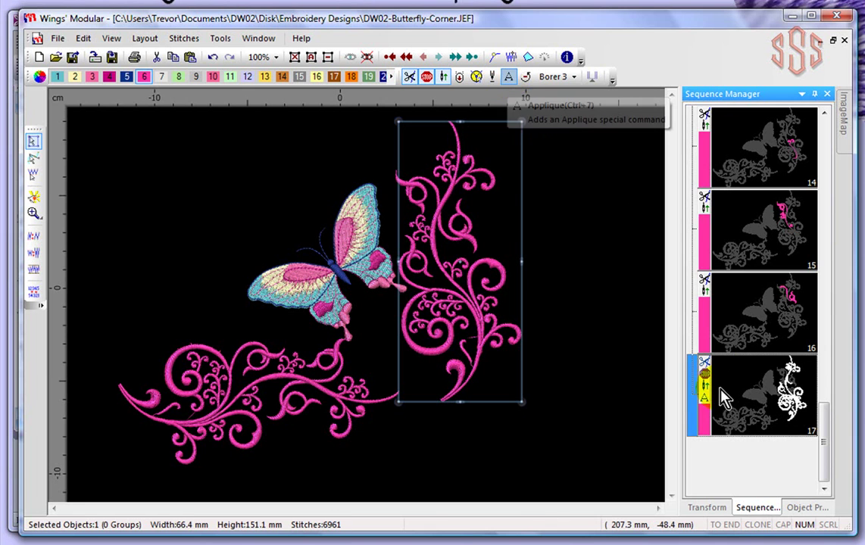
{"action": "left_click", "coordinate": [706, 405]}
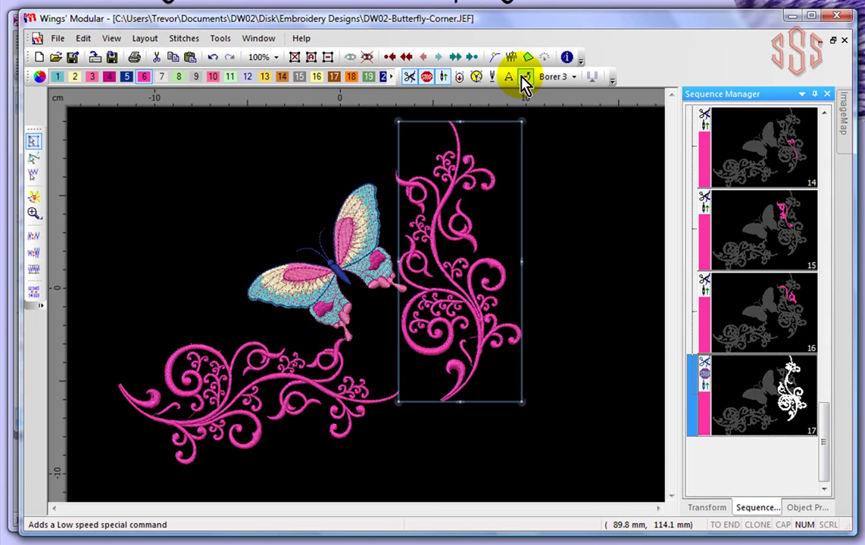
View the available Borer options without changing the choice, and deselect the flourish.
{"action": "left_click", "coordinate": [574, 76]}
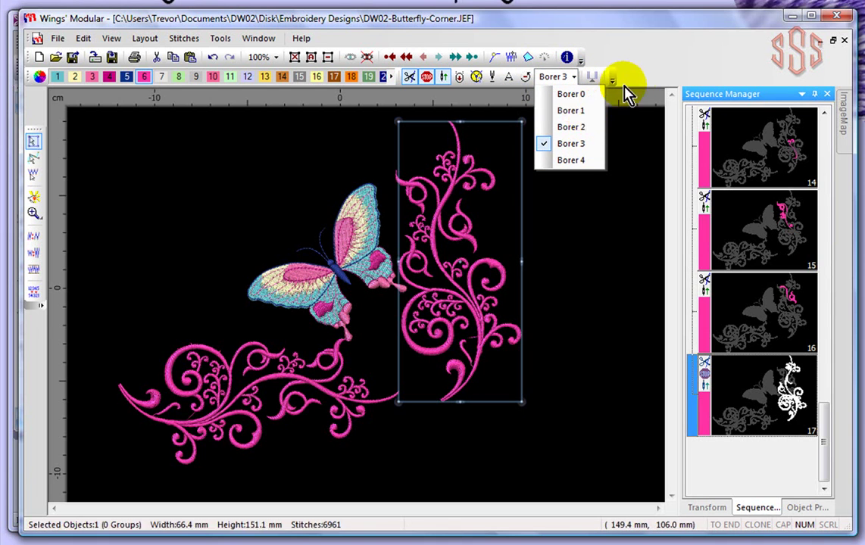
{"action": "left_click", "coordinate": [645, 74]}
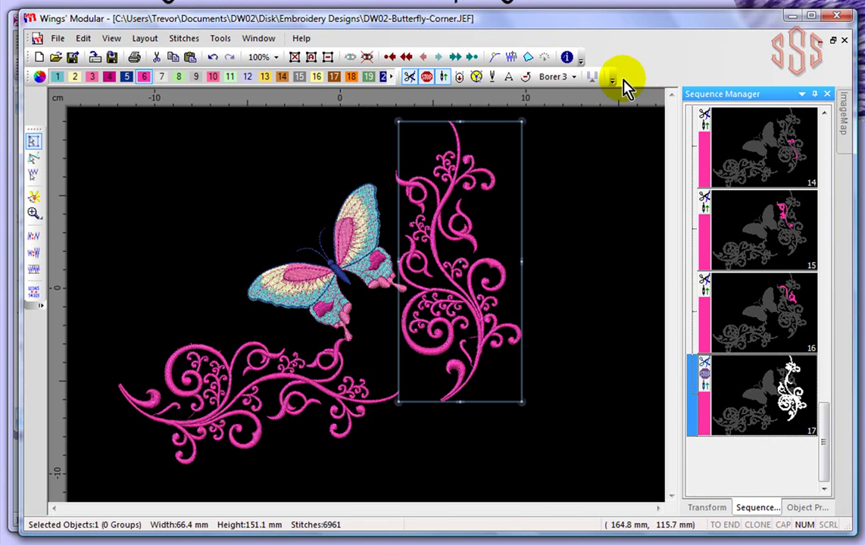
{"action": "left_click", "coordinate": [564, 163]}
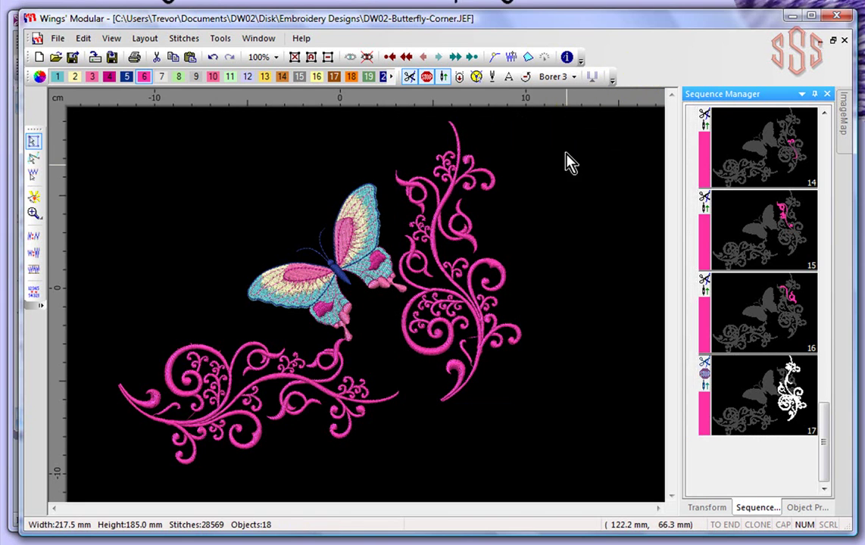
{"action": "left_click", "coordinate": [587, 83]}
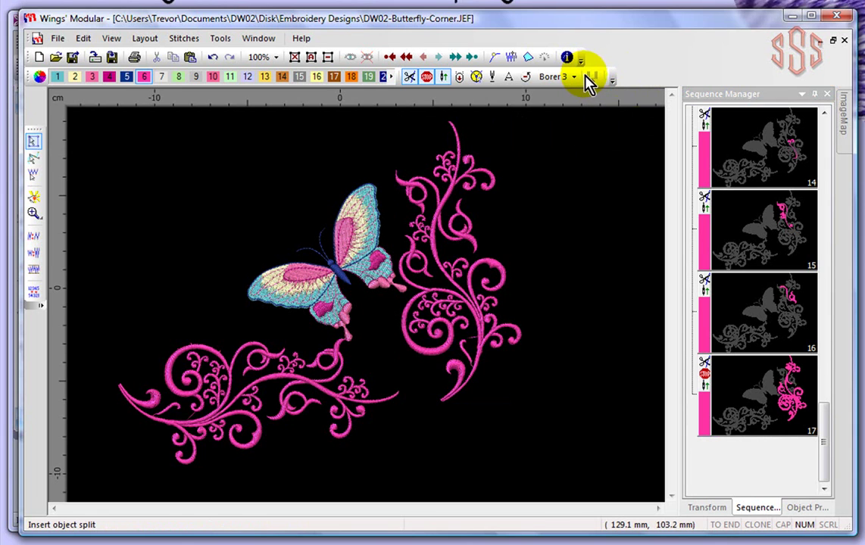
Move the flourish carrying the Stop command to the right, clear of the remaining scrollwork beside the butterfly.
{"action": "left_click", "coordinate": [503, 274]}
{"action": "left_click_drag", "start_coordinate": [497, 265], "coordinate": [604, 267]}
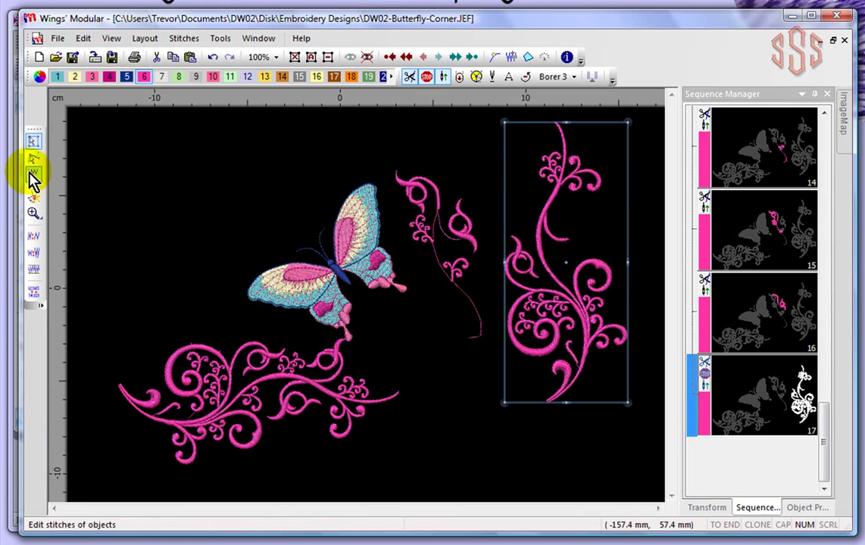
Split the moved flourish at stitch 2616 on the top edge of its large right-hand curl.
{"action": "scroll", "coordinate": [600, 268], "scroll_direction": "up", "scroll_amount": 3}
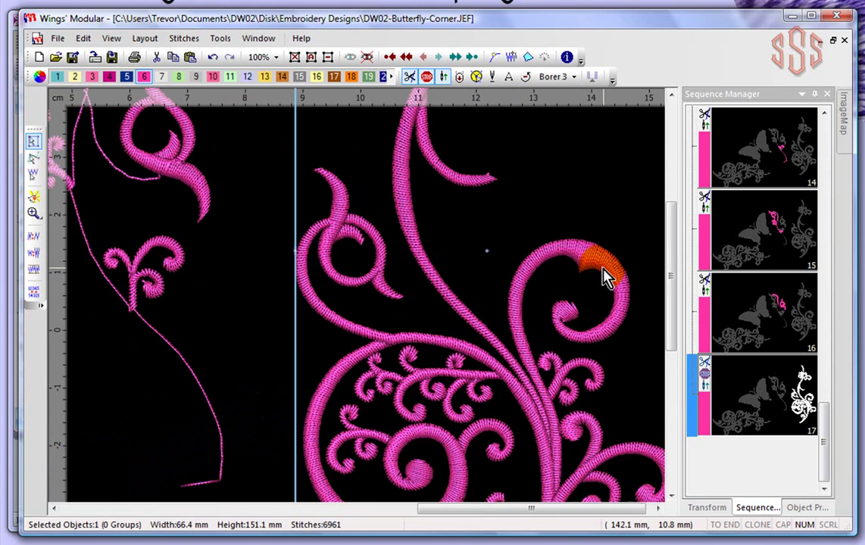
{"action": "left_click", "coordinate": [32, 174]}
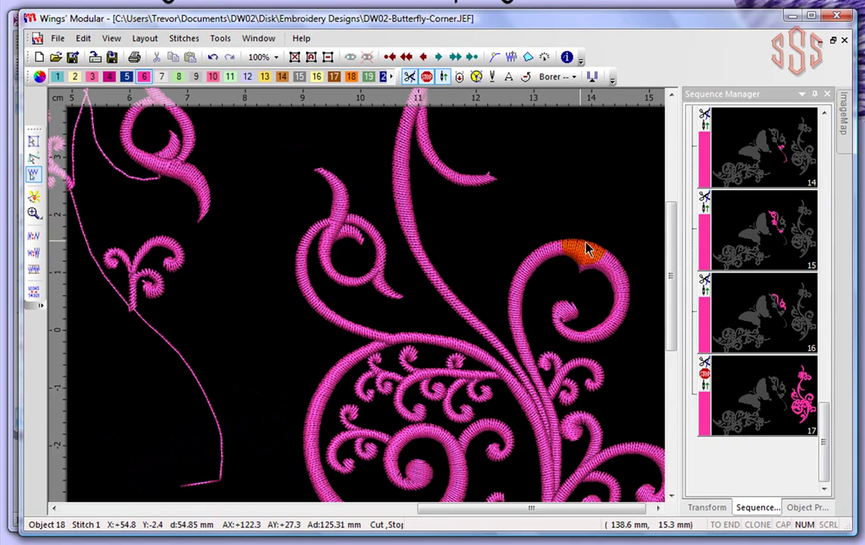
{"action": "scroll", "coordinate": [587, 250], "scroll_direction": "up", "scroll_amount": 4}
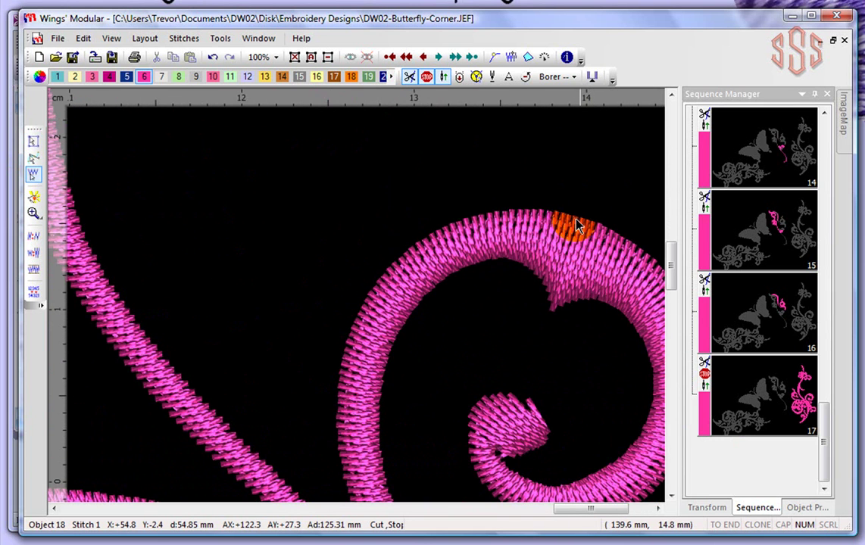
{"action": "left_click", "coordinate": [564, 219]}
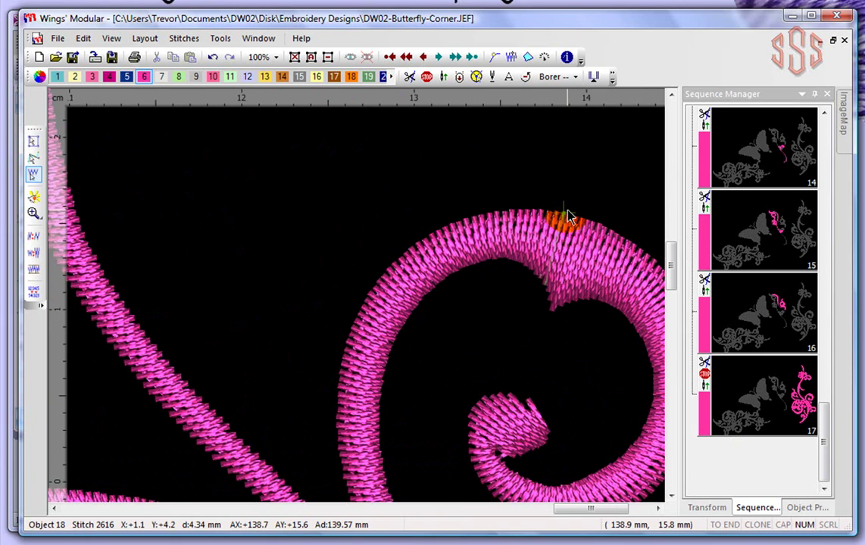
{"action": "left_click", "coordinate": [595, 75]}
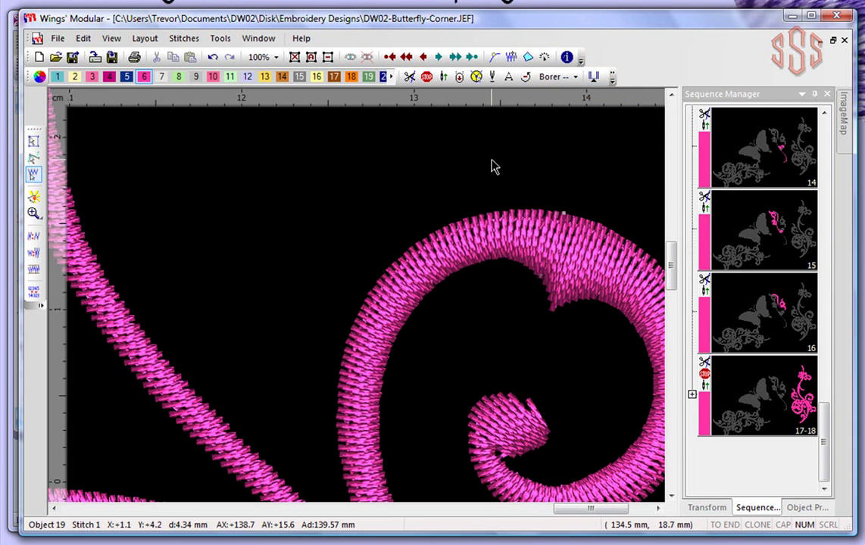
Move the lower part of the split flourish down and to the right, away from its upper part.
{"action": "scroll", "coordinate": [492, 166], "scroll_direction": "down", "scroll_amount": 5}
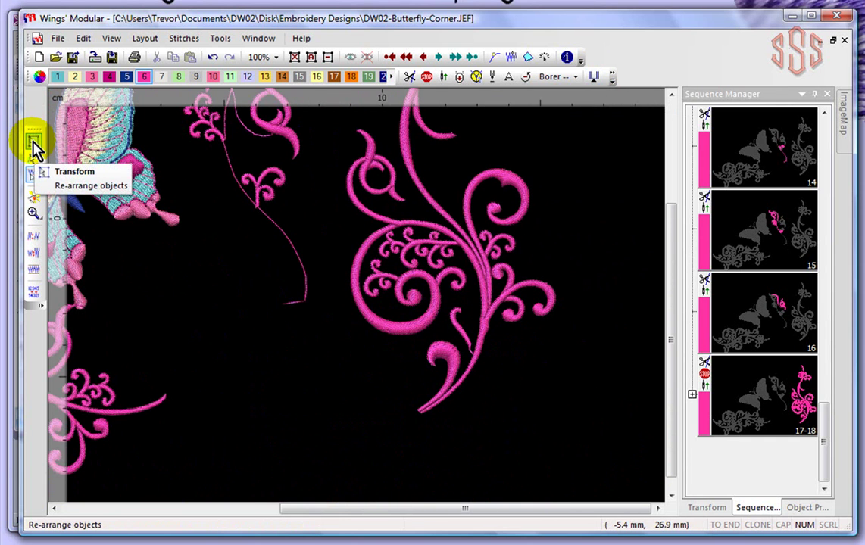
{"action": "left_click", "coordinate": [34, 146]}
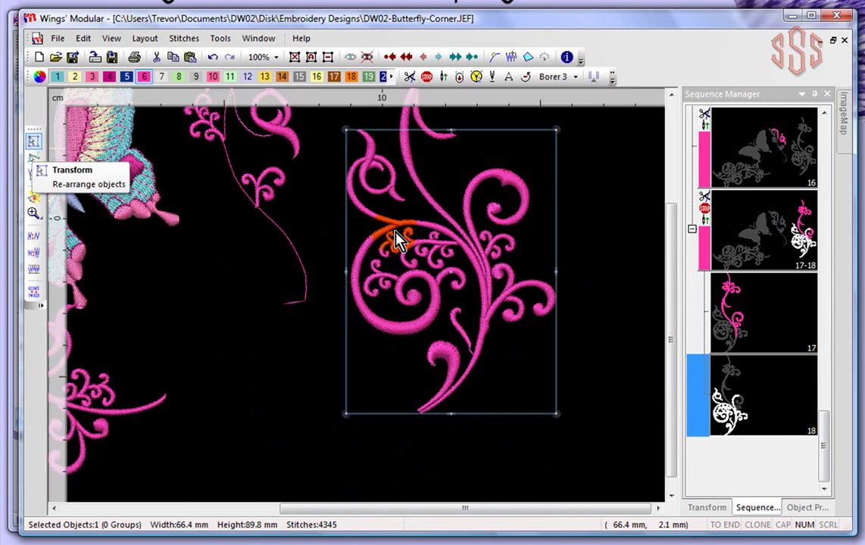
{"action": "scroll", "coordinate": [605, 219], "scroll_direction": "down", "scroll_amount": 3}
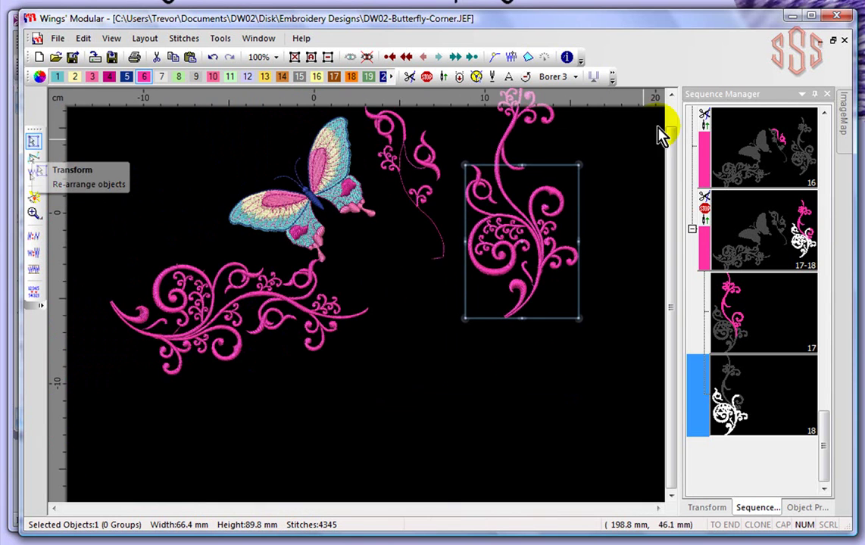
{"action": "left_click", "coordinate": [671, 96]}
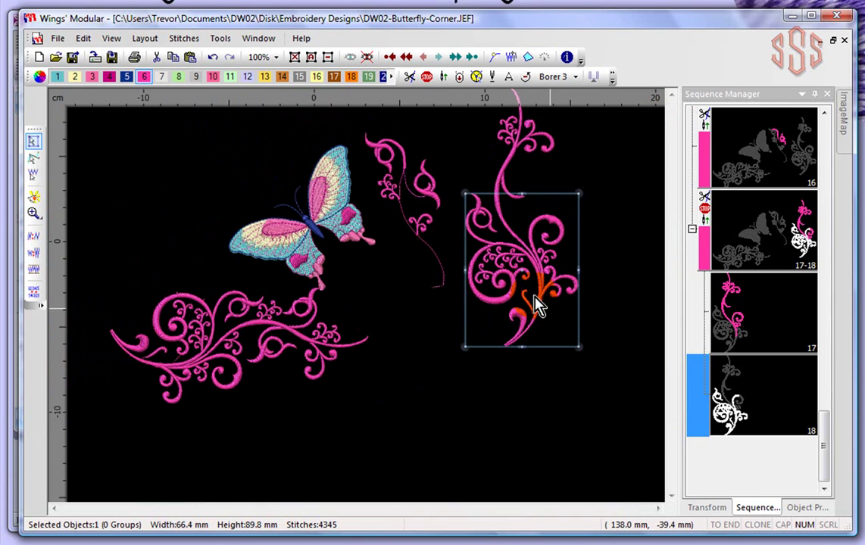
{"action": "left_click_drag", "start_coordinate": [533, 254], "coordinate": [581, 347]}
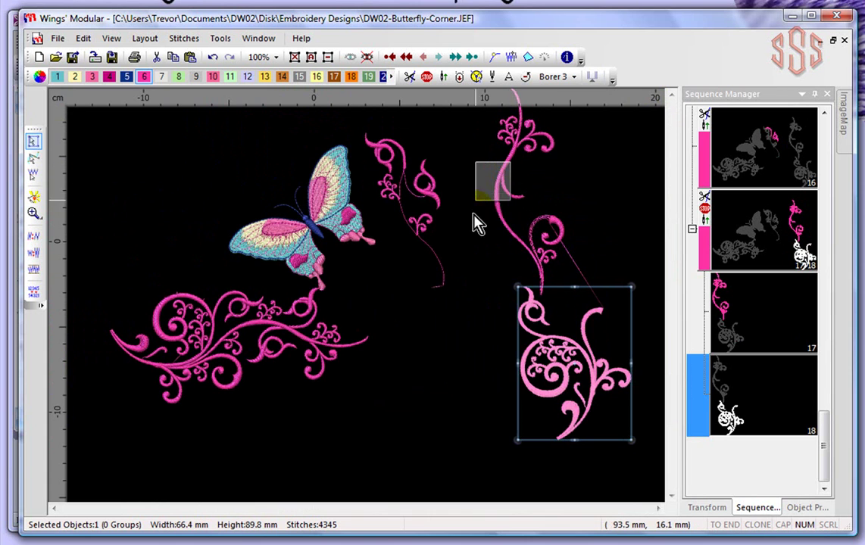
Move the upper part of the split flourish down and left beside the lower part, and deselect it.
{"action": "left_click", "coordinate": [498, 191]}
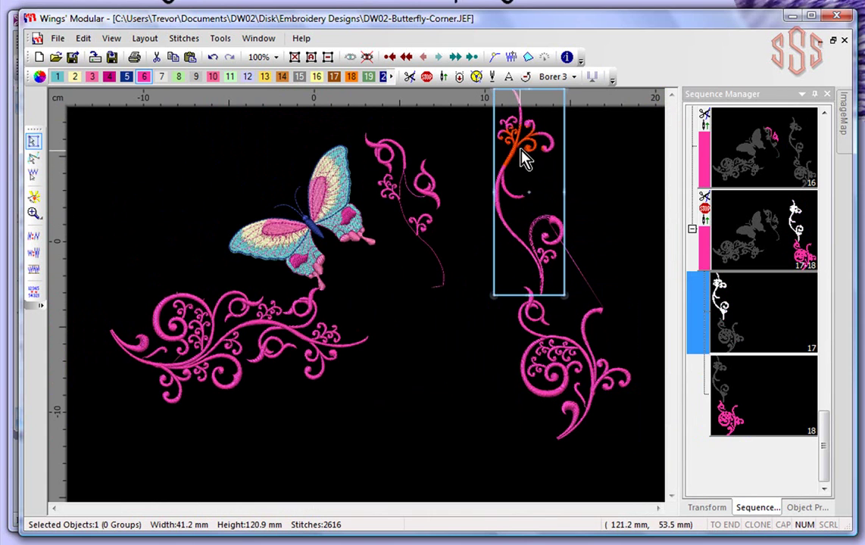
{"action": "left_click_drag", "start_coordinate": [513, 154], "coordinate": [465, 276]}
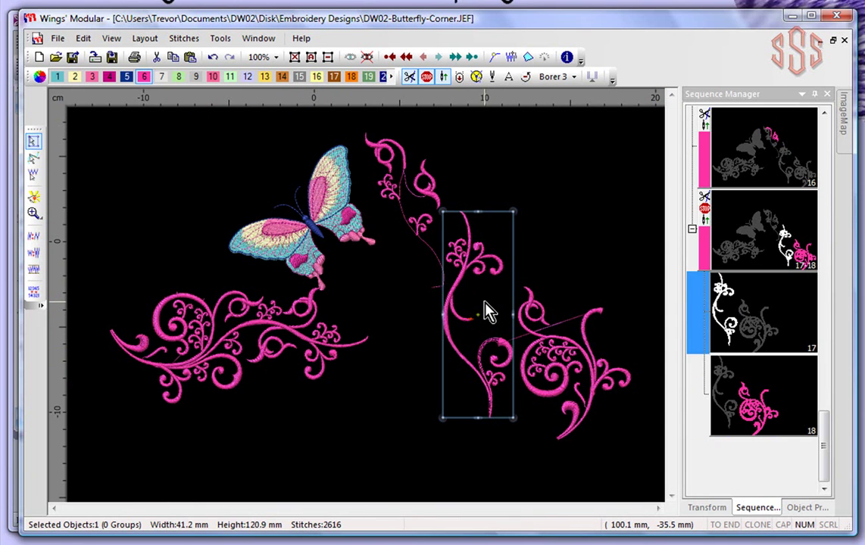
{"action": "left_click", "coordinate": [560, 171]}
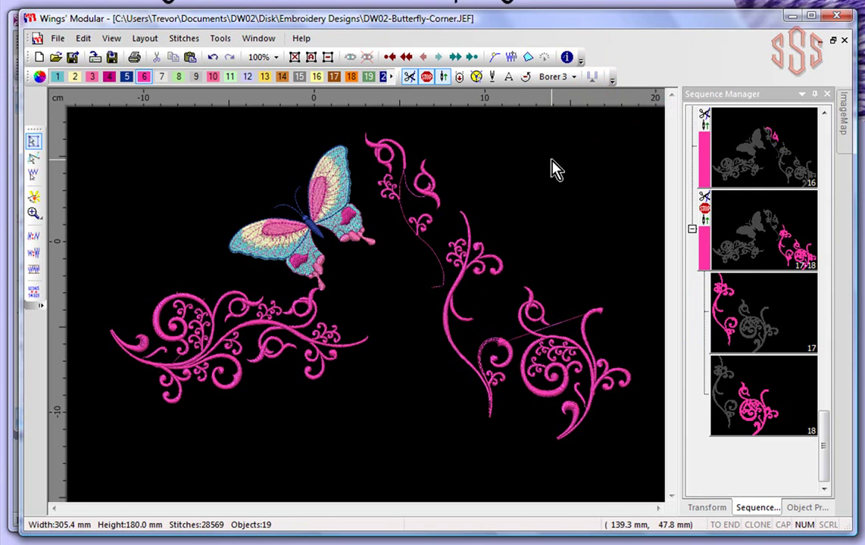
Add a Stop command at stitch 856 on the outer edge of the narrow flourish's upper right-hand curl.
{"action": "left_click", "coordinate": [700, 210]}
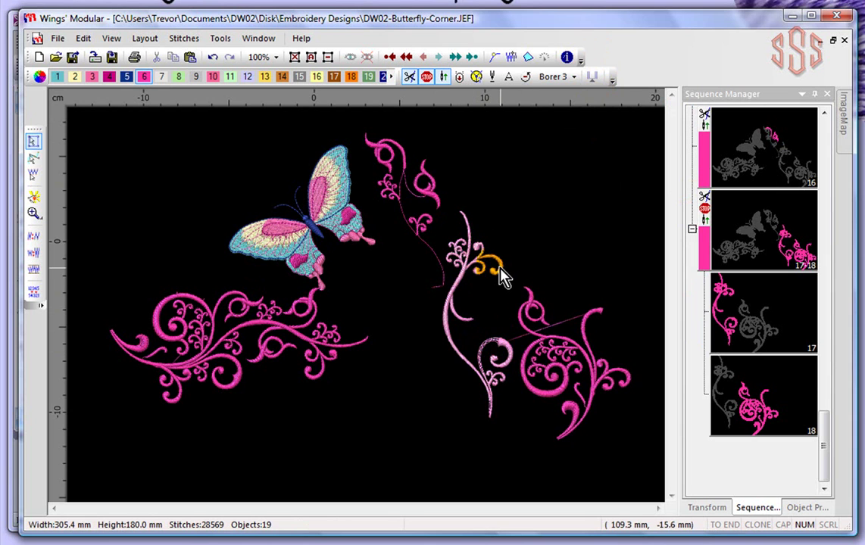
{"action": "scroll", "coordinate": [501, 271], "scroll_direction": "up", "scroll_amount": 10}
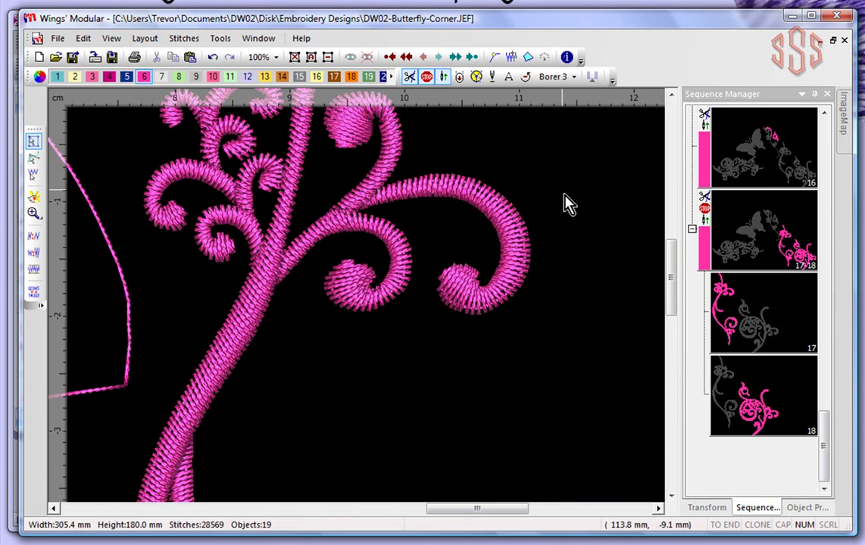
{"action": "scroll", "coordinate": [564, 203], "scroll_direction": "up", "scroll_amount": 2}
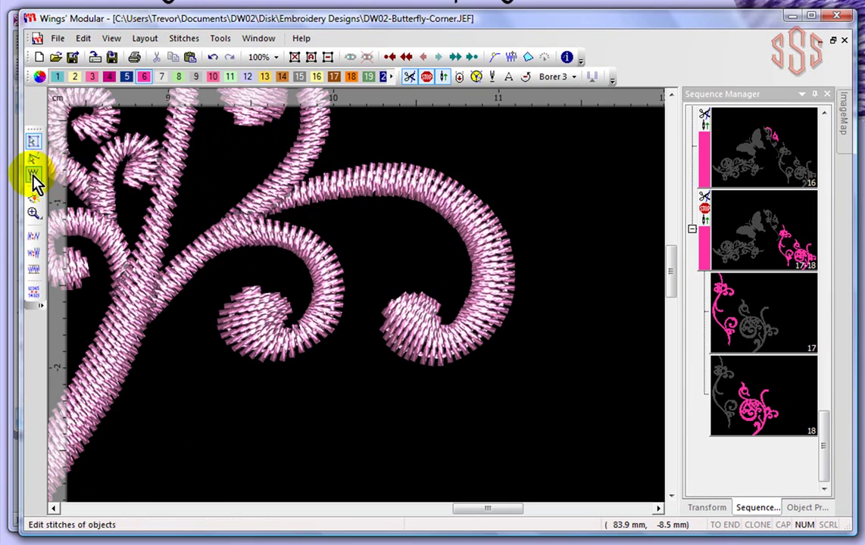
{"action": "left_click", "coordinate": [34, 176]}
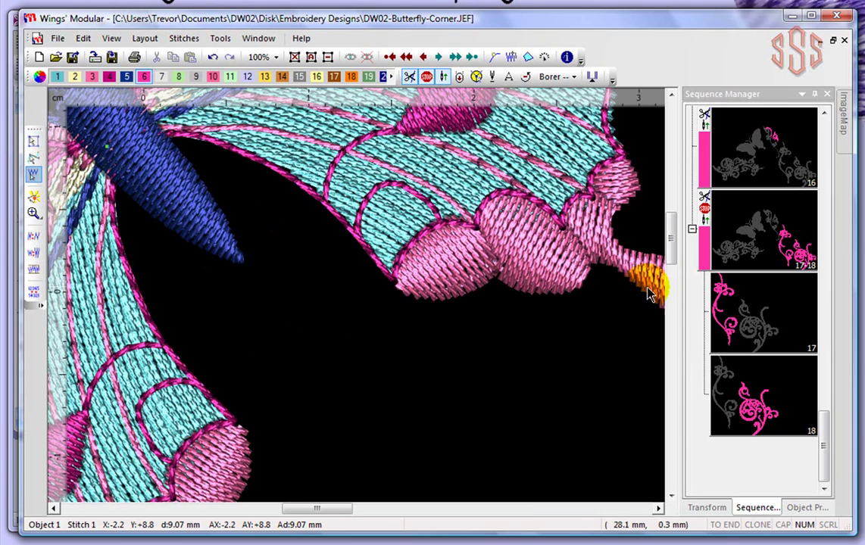
{"action": "scroll", "coordinate": [602, 288], "scroll_direction": "down", "scroll_amount": 4}
{"action": "scroll", "coordinate": [601, 284], "scroll_direction": "down", "scroll_amount": 2}
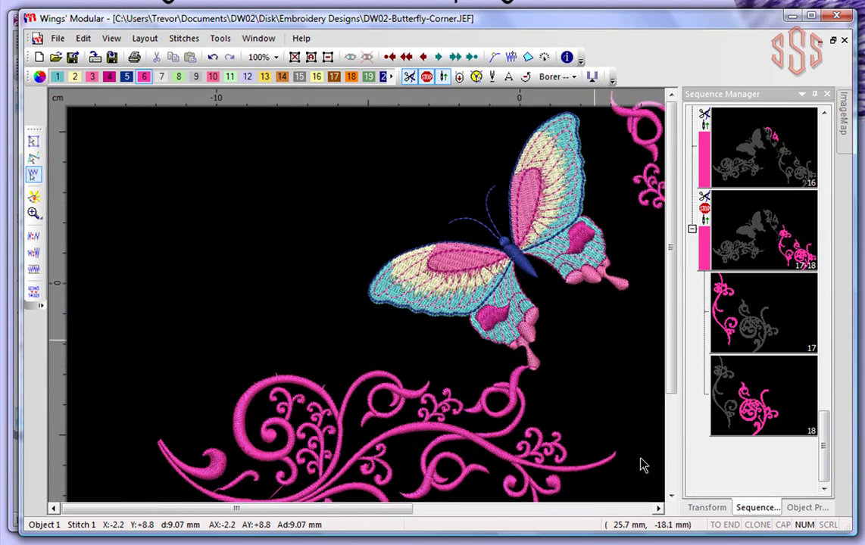
{"action": "left_click_drag", "start_coordinate": [339, 510], "coordinate": [576, 514]}
{"action": "scroll", "coordinate": [492, 332], "scroll_direction": "up", "scroll_amount": 3}
{"action": "scroll", "coordinate": [491, 330], "scroll_direction": "up", "scroll_amount": 2}
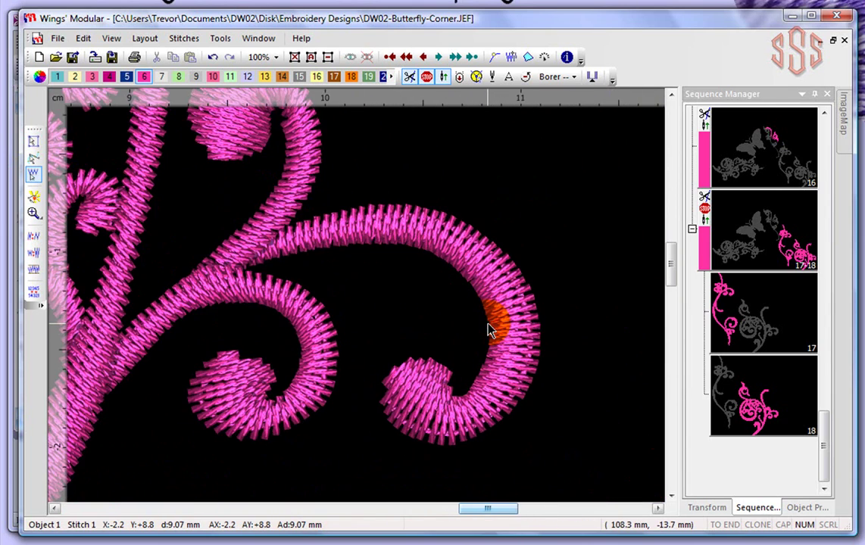
{"action": "scroll", "coordinate": [489, 330], "scroll_direction": "up", "scroll_amount": 1}
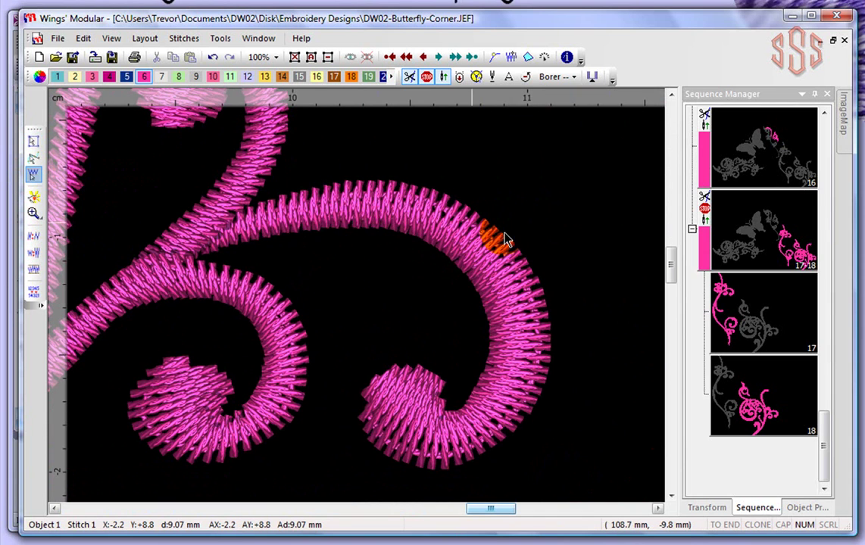
{"action": "left_click", "coordinate": [505, 249]}
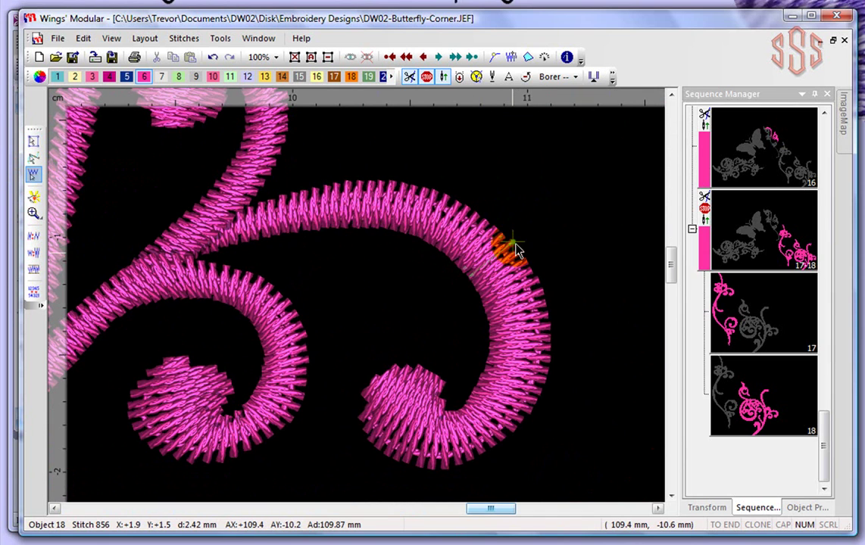
{"action": "scroll", "coordinate": [568, 264], "scroll_direction": "up", "scroll_amount": 1}
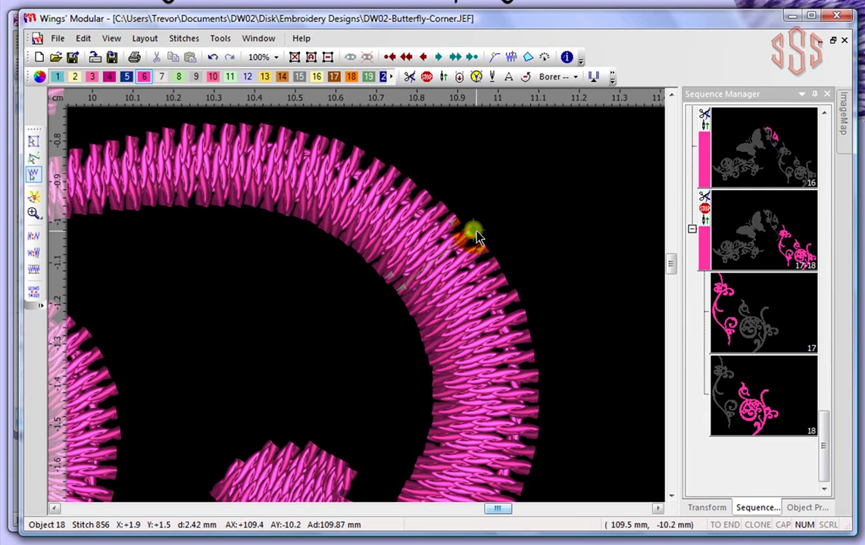
{"action": "left_click", "coordinate": [428, 85]}
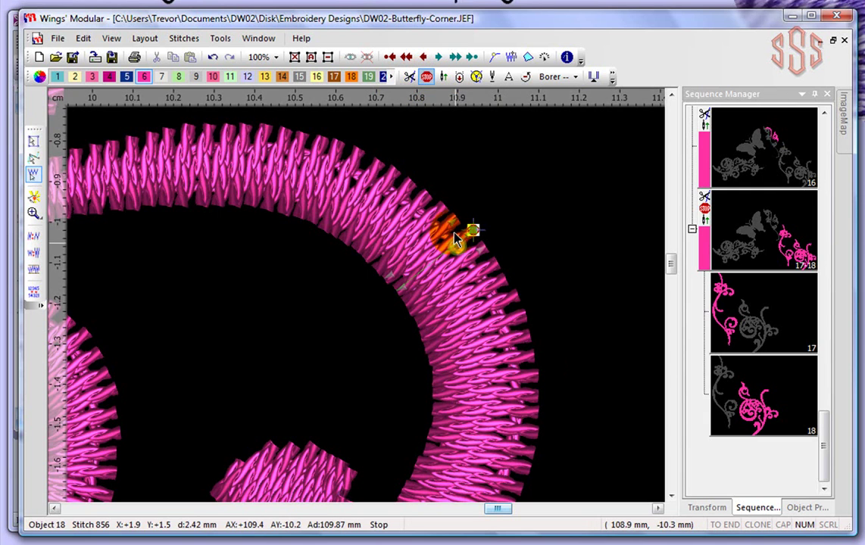
Select stitch 854 on the curl, reselect stitch 856 and remove its Stop command.
{"action": "scroll", "coordinate": [521, 211], "scroll_direction": "up", "scroll_amount": 2}
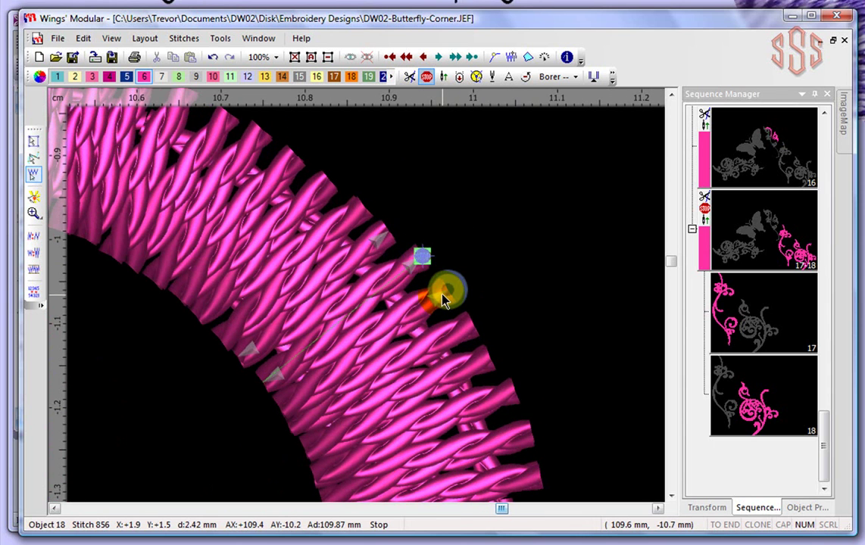
{"action": "left_click", "coordinate": [442, 295]}
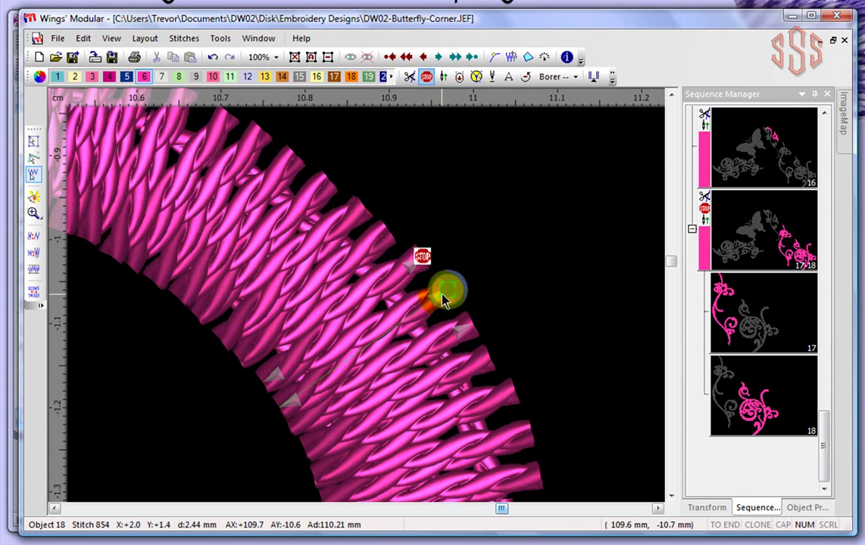
{"action": "left_click", "coordinate": [422, 256]}
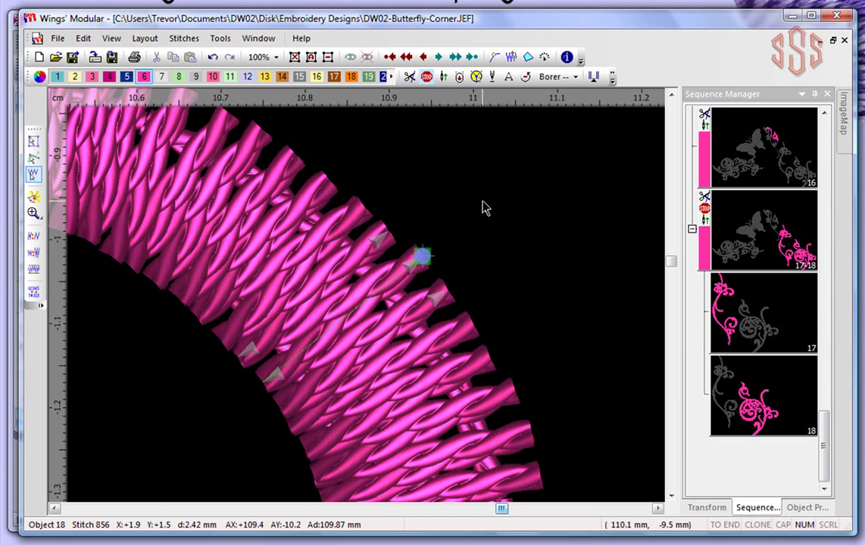
{"action": "left_click", "coordinate": [441, 79]}
{"action": "left_click", "coordinate": [421, 260]}
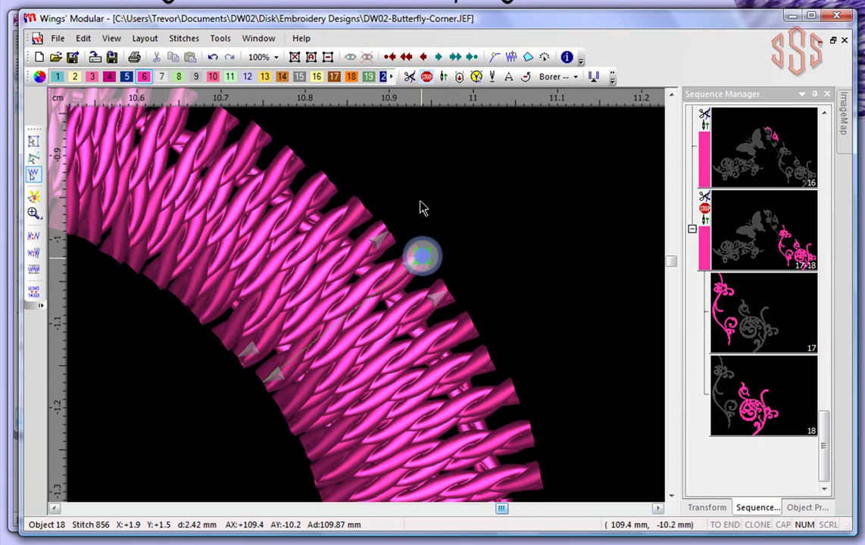
Add a Cut command at stitch 856 of the curl, and return to rearranging whole objects.
{"action": "left_click", "coordinate": [409, 78]}
{"action": "left_click", "coordinate": [421, 257]}
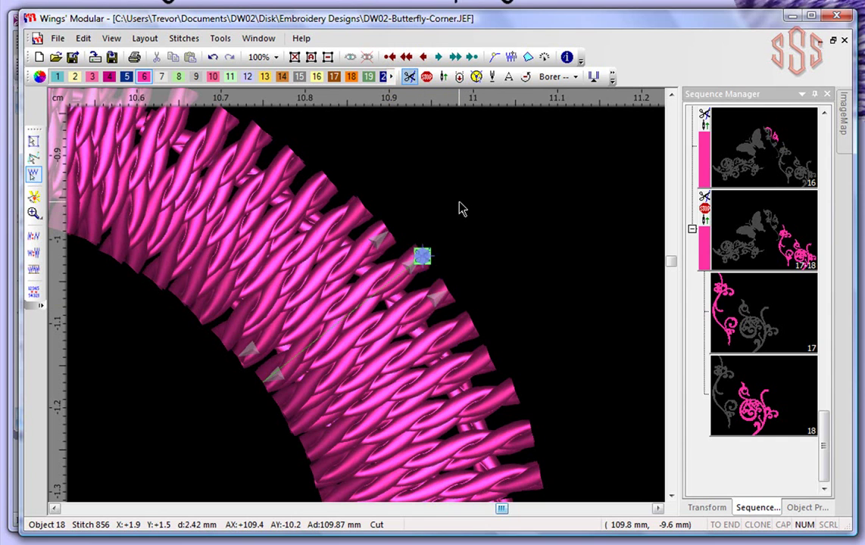
{"action": "left_click", "coordinate": [31, 142]}
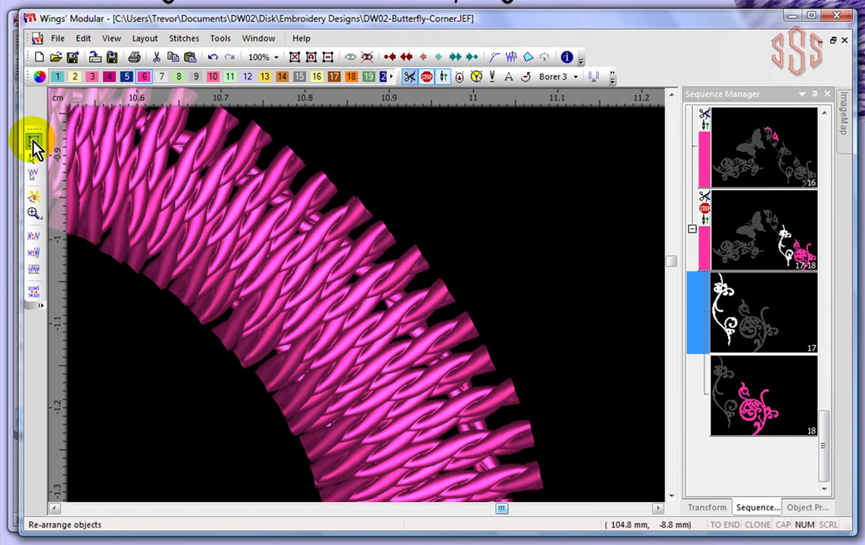
Apply the needle special command to the whole selected narrow flourish.
{"action": "scroll", "coordinate": [376, 206], "scroll_direction": "down", "scroll_amount": 4}
{"action": "scroll", "coordinate": [381, 215], "scroll_direction": "down", "scroll_amount": 4}
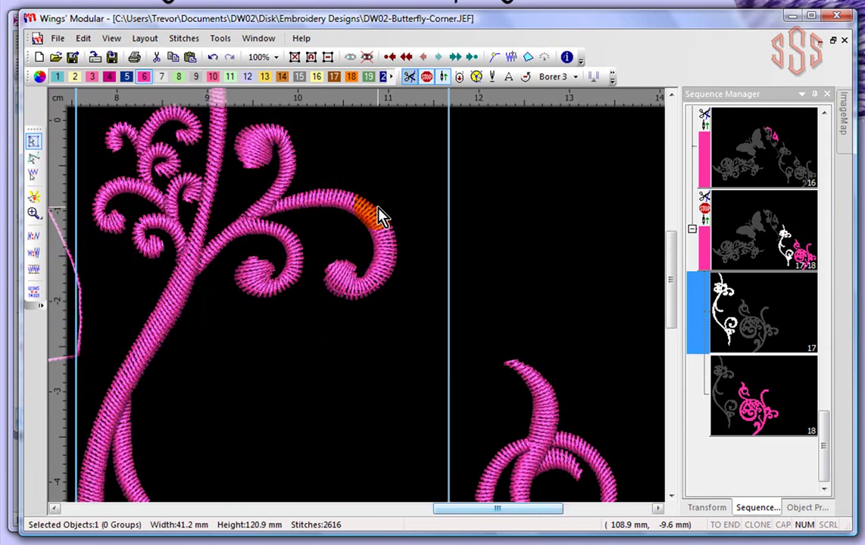
{"action": "scroll", "coordinate": [406, 205], "scroll_direction": "down", "scroll_amount": 4}
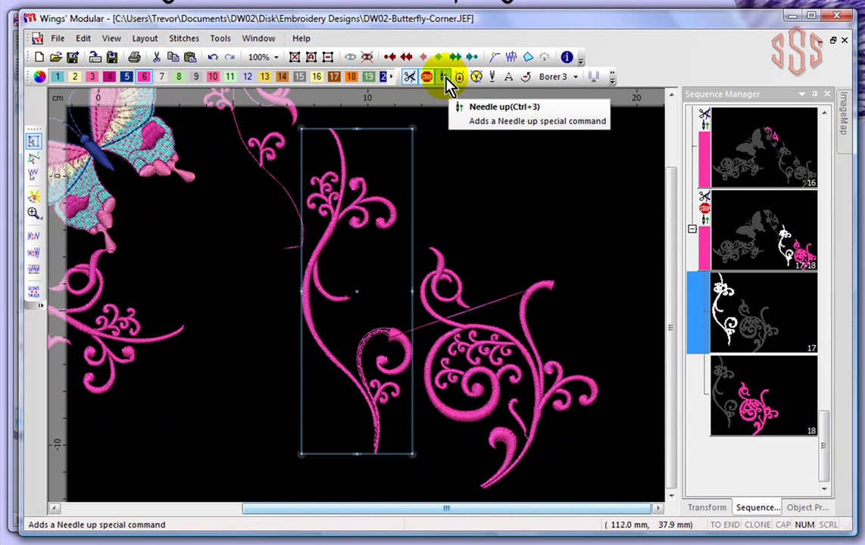
{"action": "left_click", "coordinate": [493, 77]}
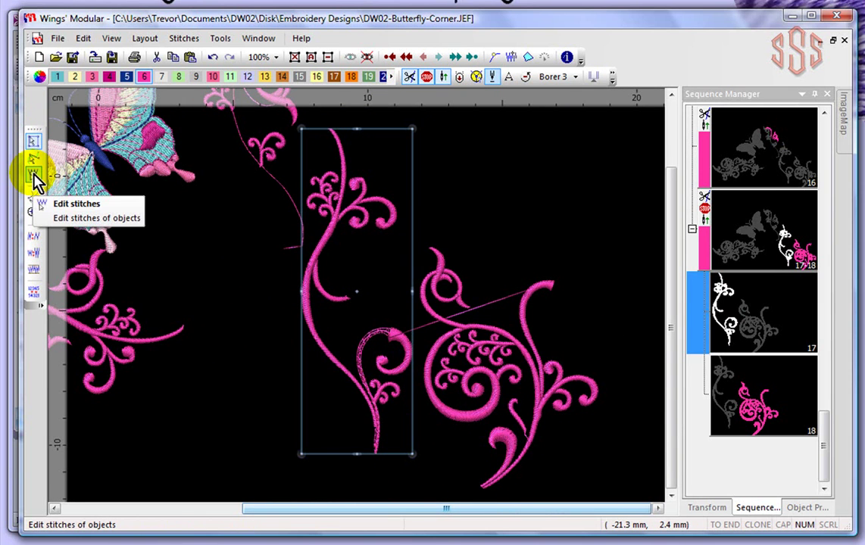
Add a Sequin command at stitch 21 near the tip of the large scroll's tall upper branch, and check the Borer command for it.
{"action": "left_click", "coordinate": [34, 176]}
{"action": "left_click", "coordinate": [550, 308]}
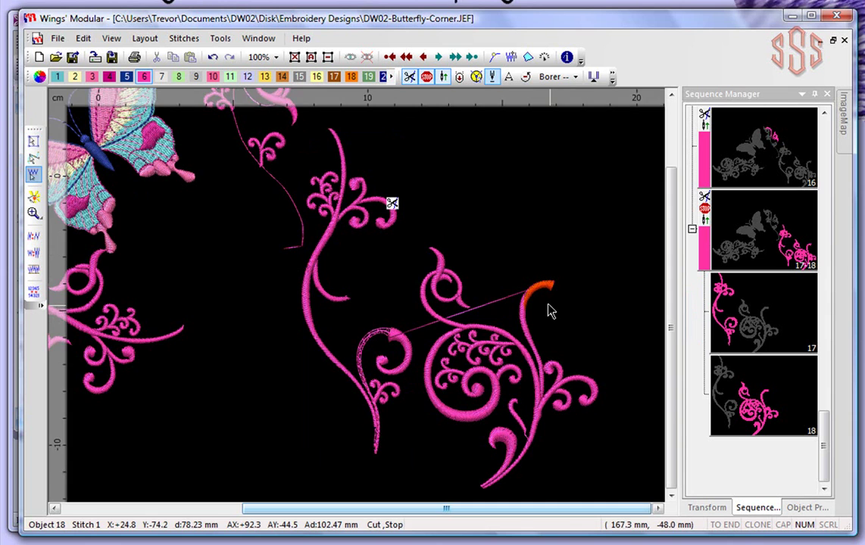
{"action": "scroll", "coordinate": [546, 302], "scroll_direction": "up", "scroll_amount": 2}
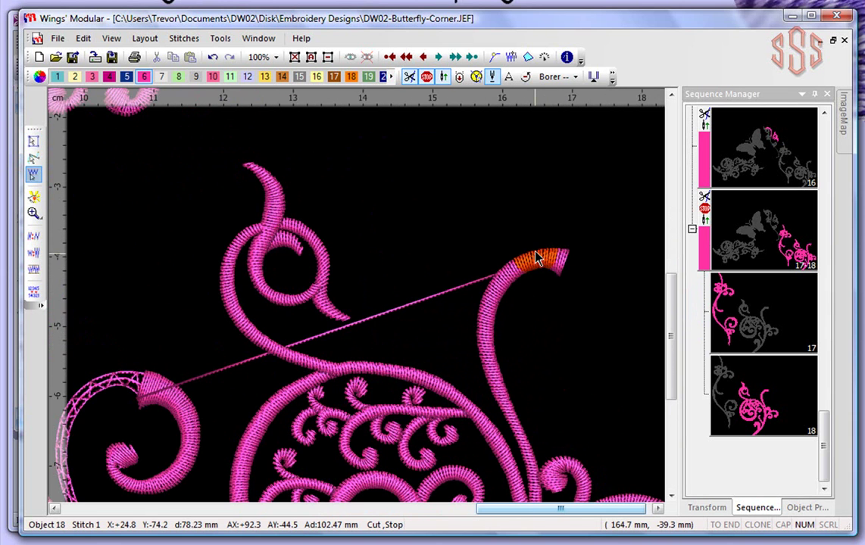
{"action": "left_click", "coordinate": [535, 258]}
{"action": "scroll", "coordinate": [537, 256], "scroll_direction": "up", "scroll_amount": 4}
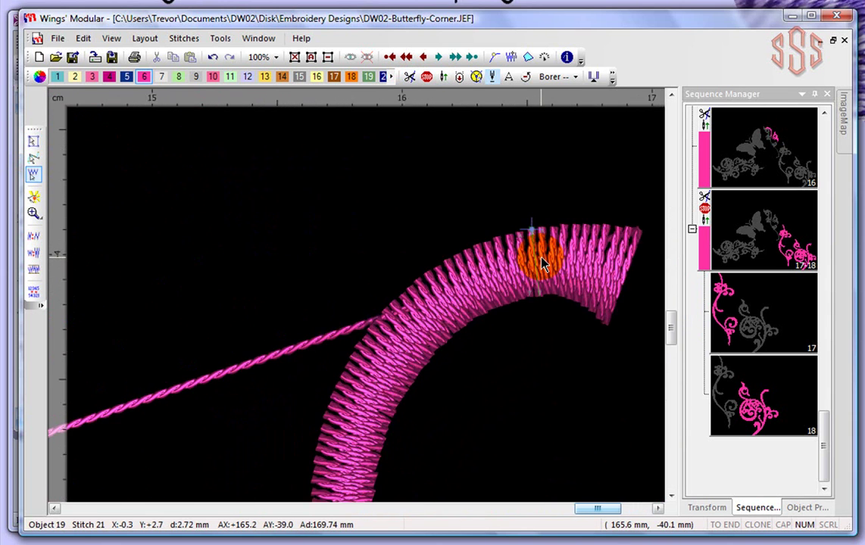
{"action": "left_click", "coordinate": [476, 79]}
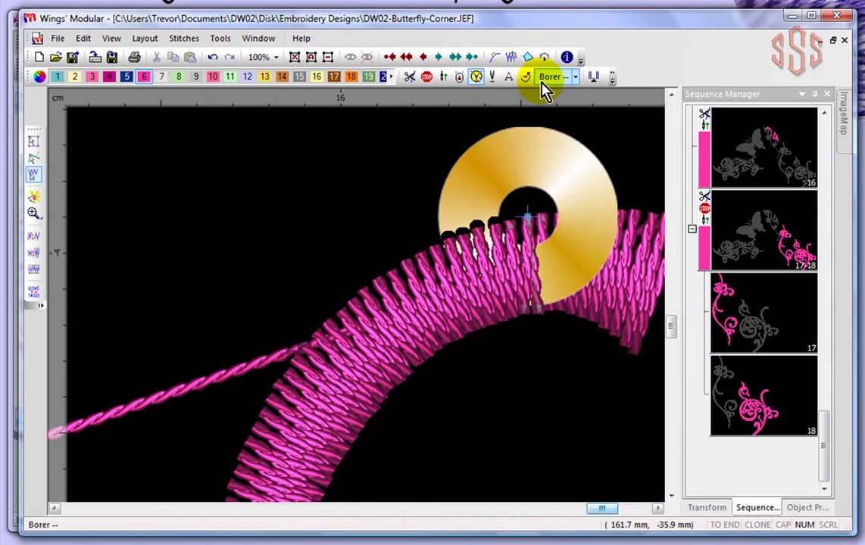
{"action": "left_click", "coordinate": [562, 77]}
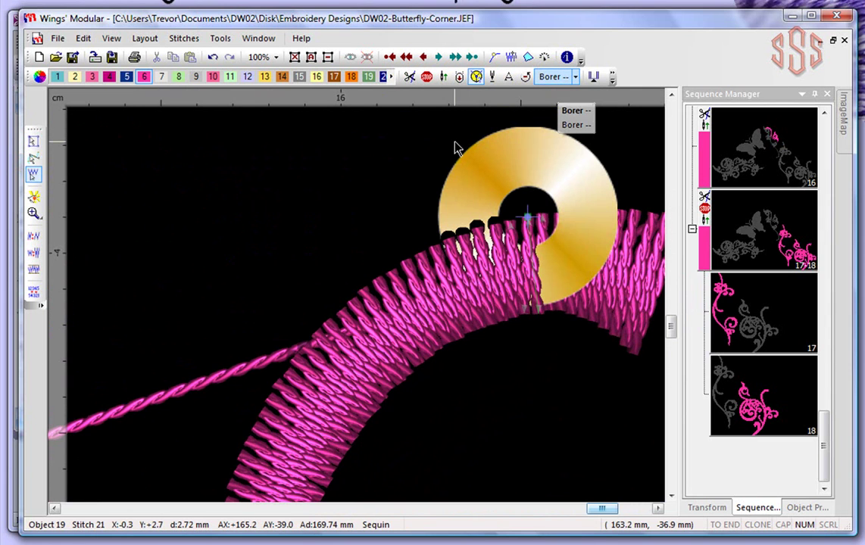